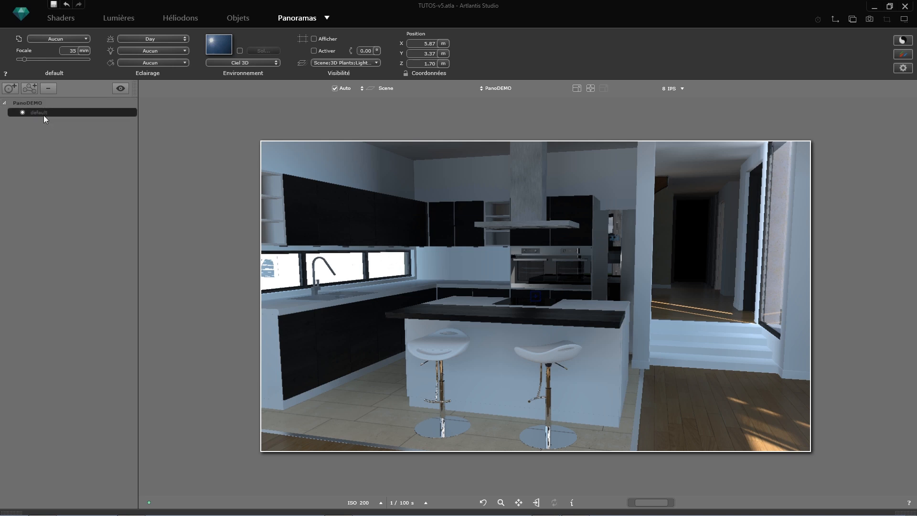
# Open the 2D plan view and turn on its section cut to show the interior rooms.
pyautogui.click(834, 20)
pyautogui.moveTo(648, 500); pyautogui.dragTo(652, 500)
pyautogui.moveTo(185, 203); pyautogui.dragTo(238, 206)
pyautogui.scroll(3, 190, 350)
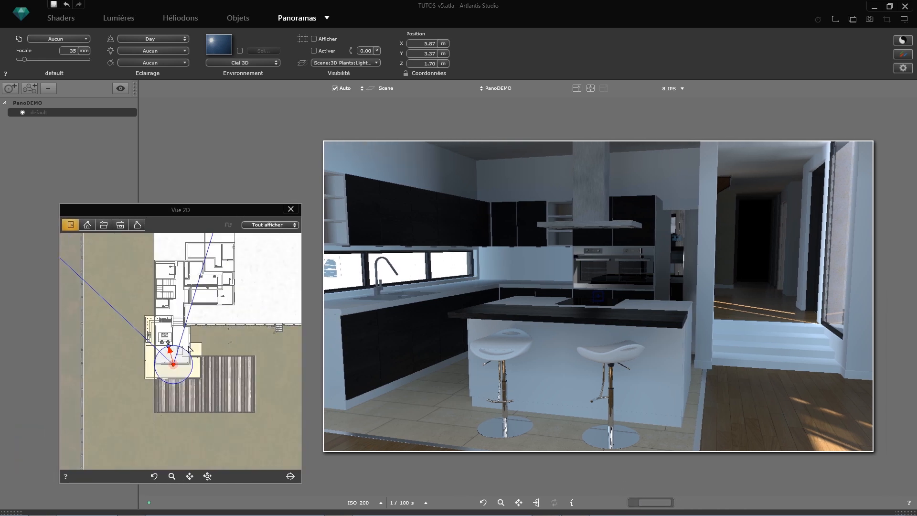
pyautogui.scroll(3, 189, 339)
pyautogui.moveTo(200, 328); pyautogui.dragTo(209, 374, button='middle')
pyautogui.scroll(-3, 190, 376)
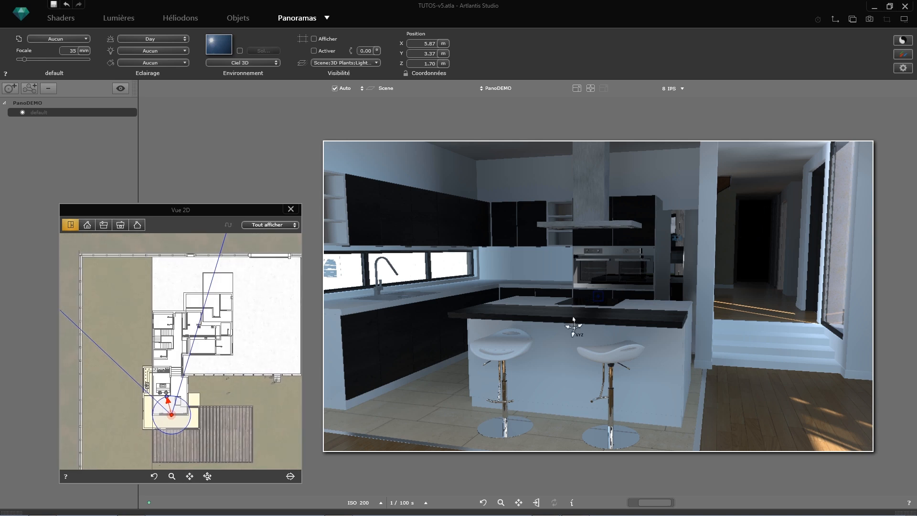
pyautogui.click(289, 476)
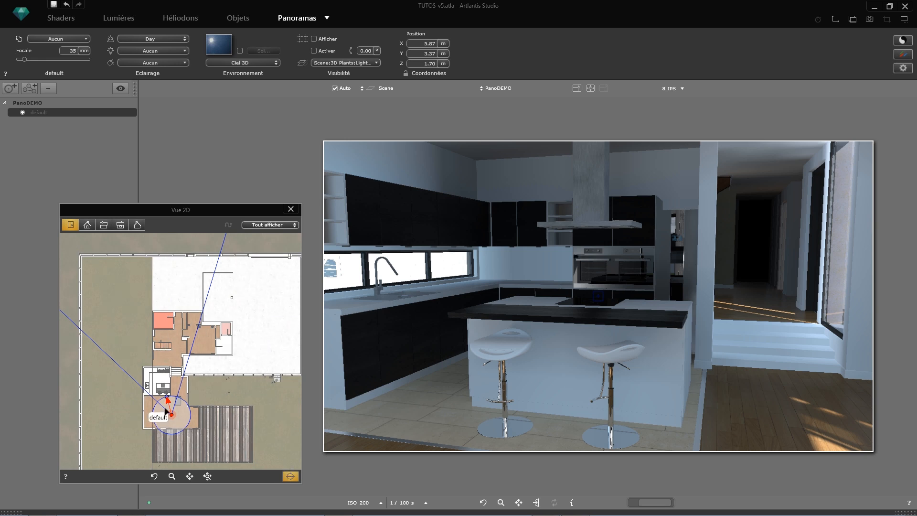
# Rename the default panorama node as salon.
pyautogui.scroll(3, 173, 414)
pyautogui.moveTo(187, 391); pyautogui.dragTo(177, 415, button='middle')
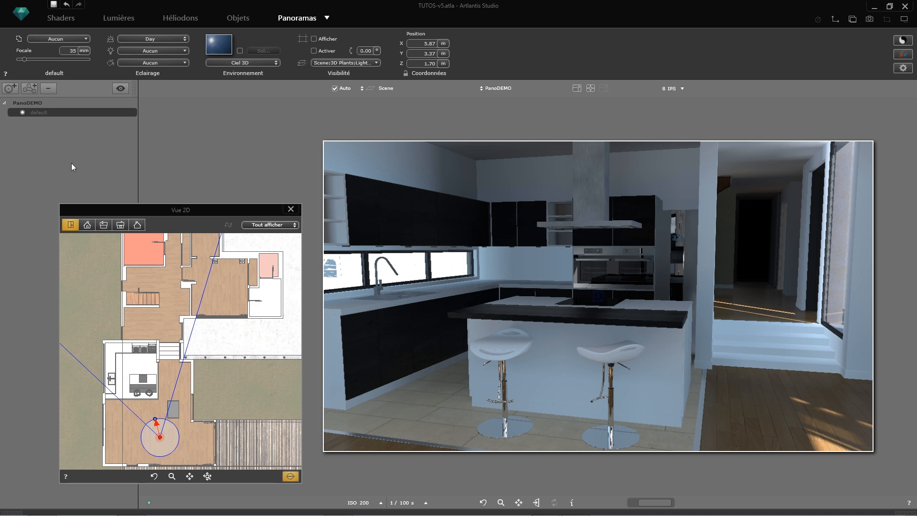
pyautogui.doubleClick(39, 110)
pyautogui.write('salon')
# Duplicate the salon node into the kitchen on the plan and name the copy cuisine.
pyautogui.keyDown('alt'); pyautogui.moveTo(160, 440); pyautogui.dragTo(133, 366); pyautogui.keyUp('alt')
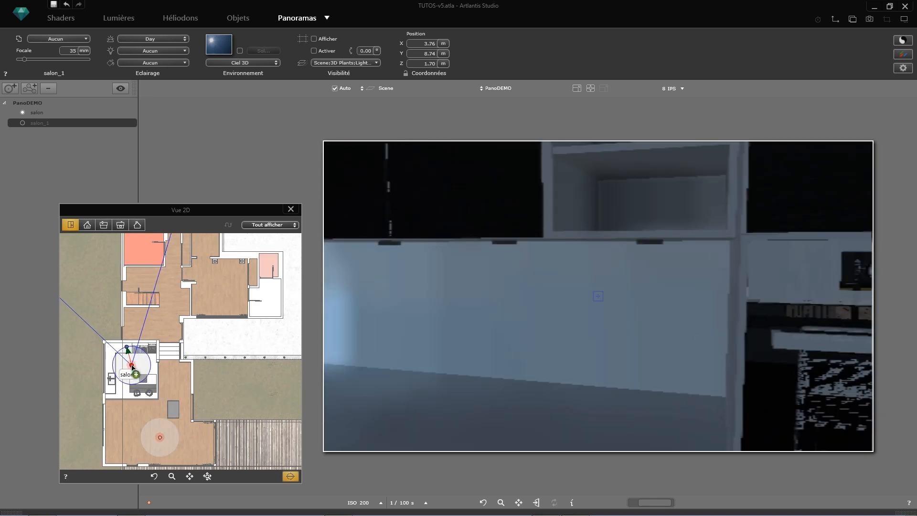
pyautogui.doubleClick(41, 125)
pyautogui.write('cui')
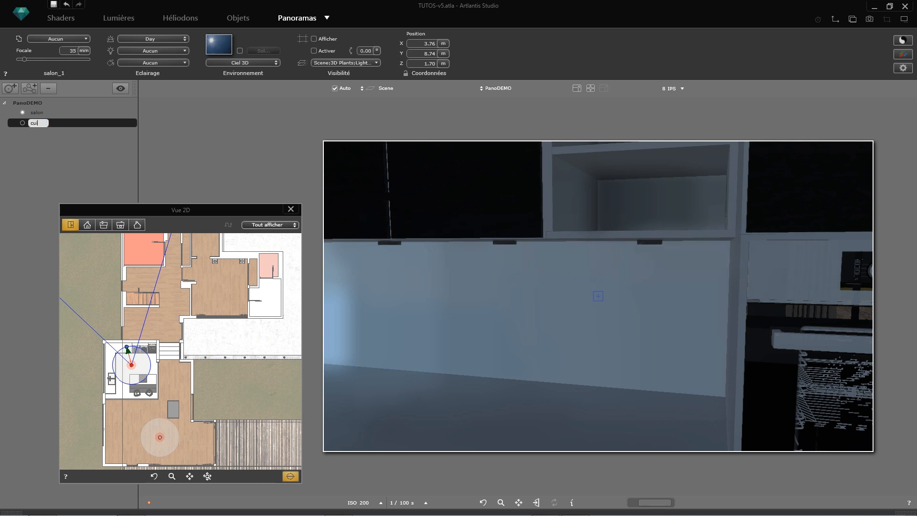
pyautogui.write('sine')
pyautogui.press('Return')
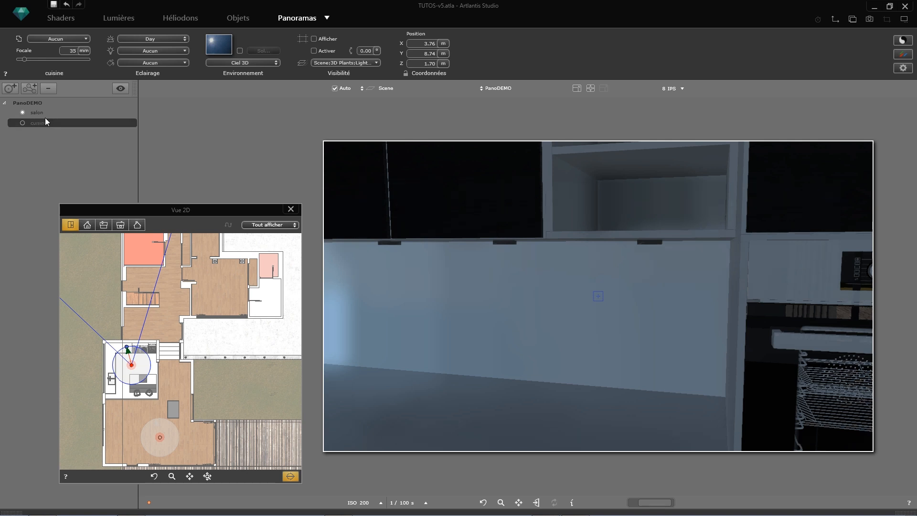
# Duplicate the cuisine node into the bedroom on the plan and name the copy chambre.
pyautogui.keyDown('alt'); pyautogui.moveTo(133, 368); pyautogui.dragTo(224, 285); pyautogui.keyUp('alt')
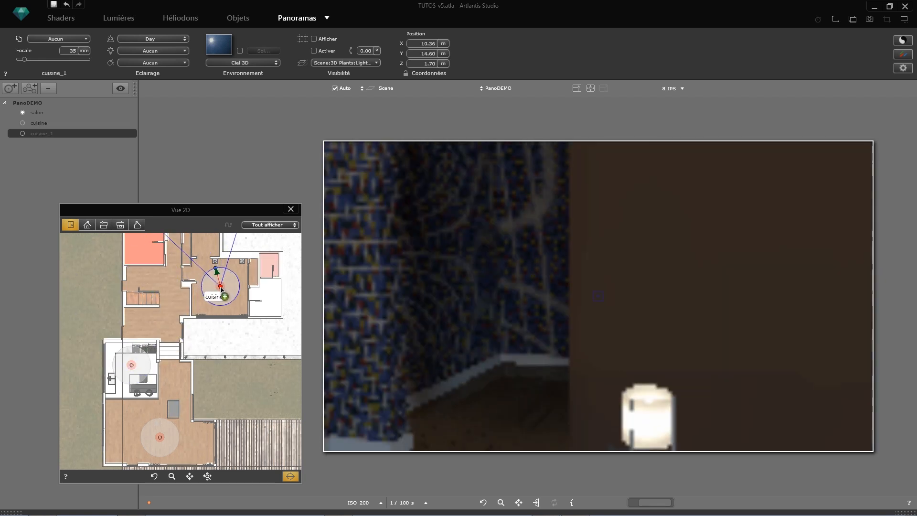
pyautogui.doubleClick(44, 133)
pyautogui.write('chambre')
pyautogui.press('Return')
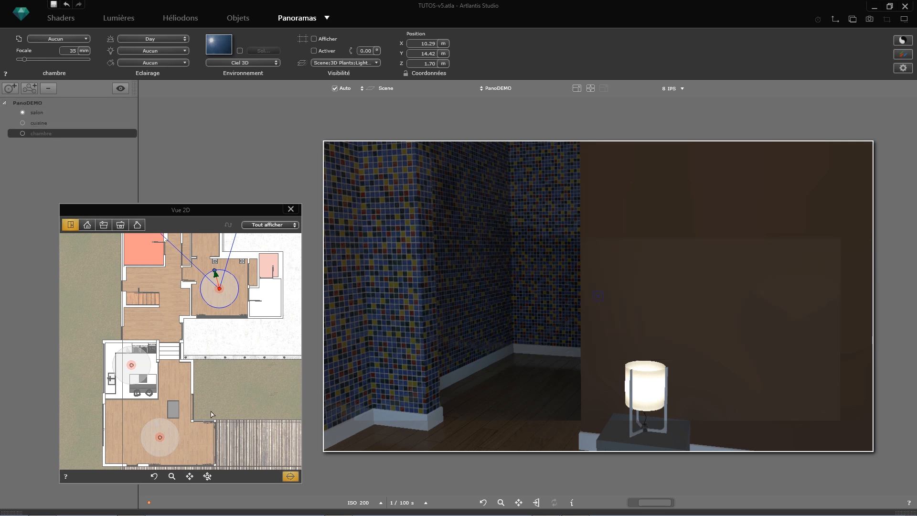
# Link the salon node to the cuisine node on the plan and follow the hotspot into cuisine.
pyautogui.click(165, 450)
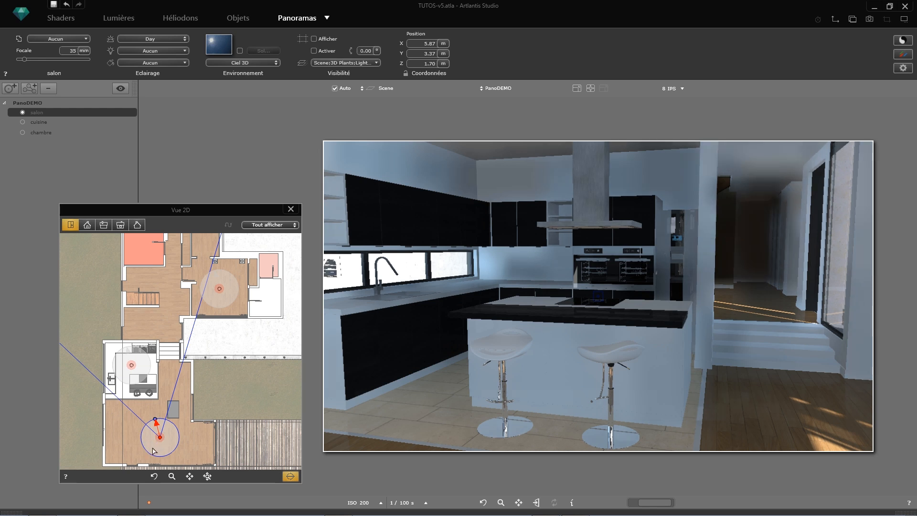
pyautogui.moveTo(153, 448); pyautogui.dragTo(119, 364)
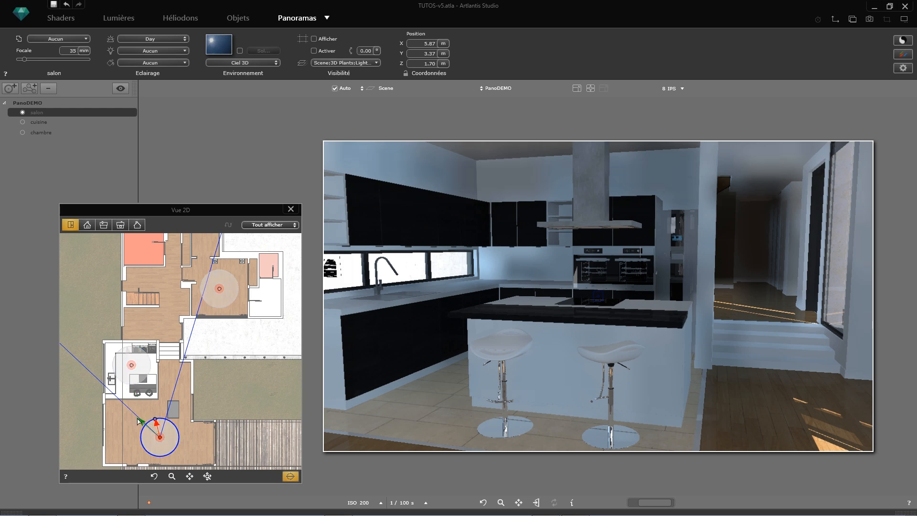
pyautogui.click(548, 257)
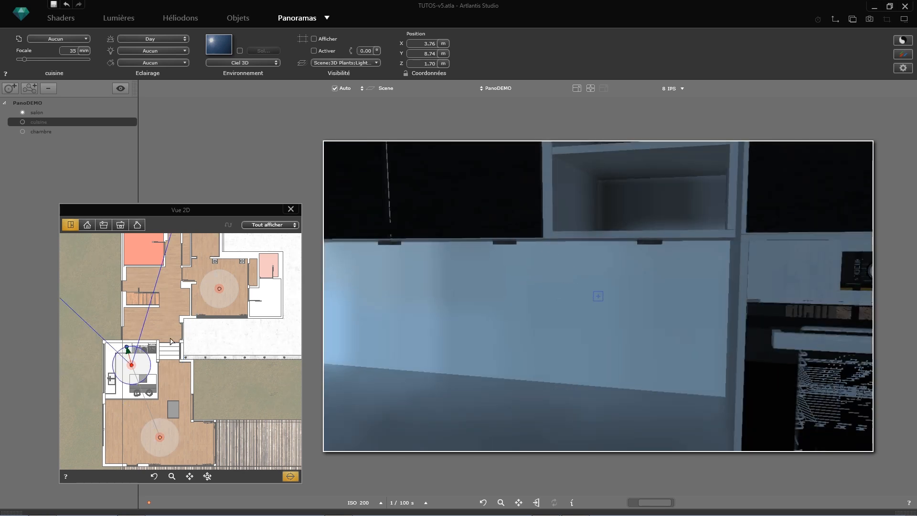
# Link cuisine to chambre and chambre to salon, turning the views toward the hotspots and returning to salon.
pyautogui.moveTo(126, 347); pyautogui.dragTo(152, 349)
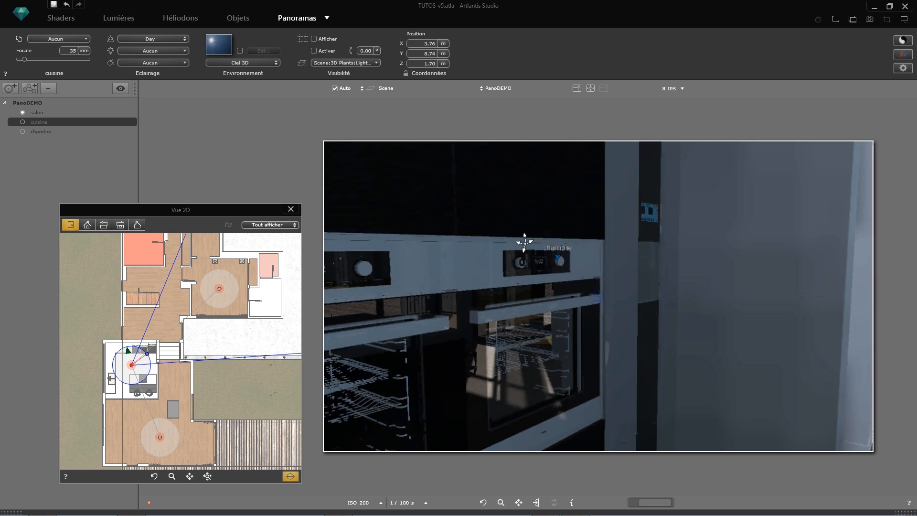
pyautogui.click(233, 290)
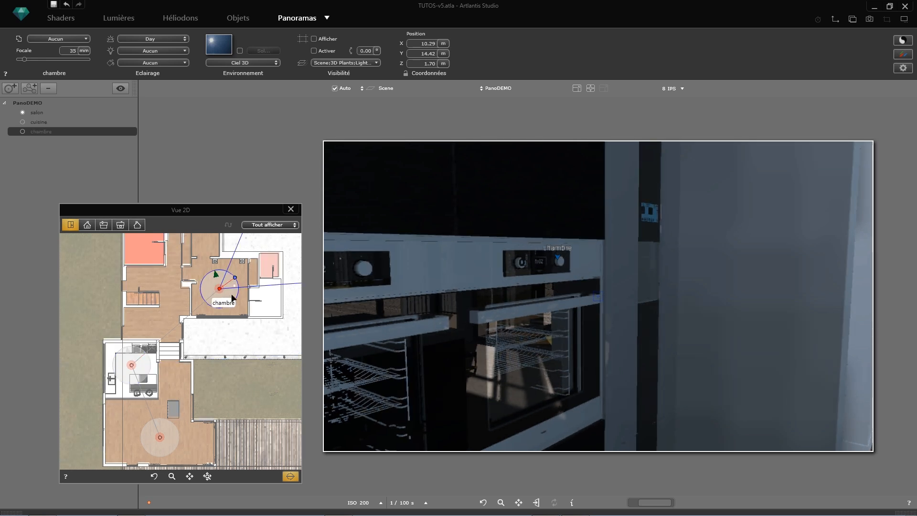
pyautogui.moveTo(242, 288); pyautogui.dragTo(226, 325)
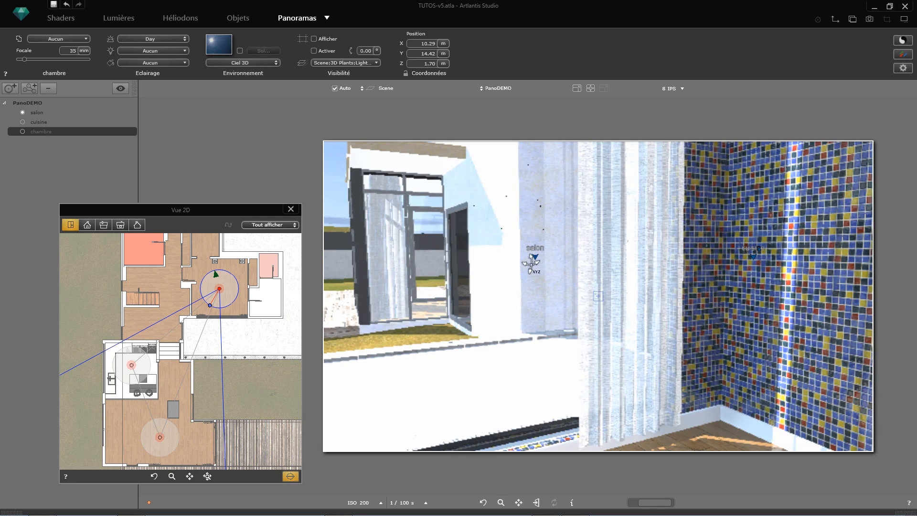
pyautogui.click(535, 254)
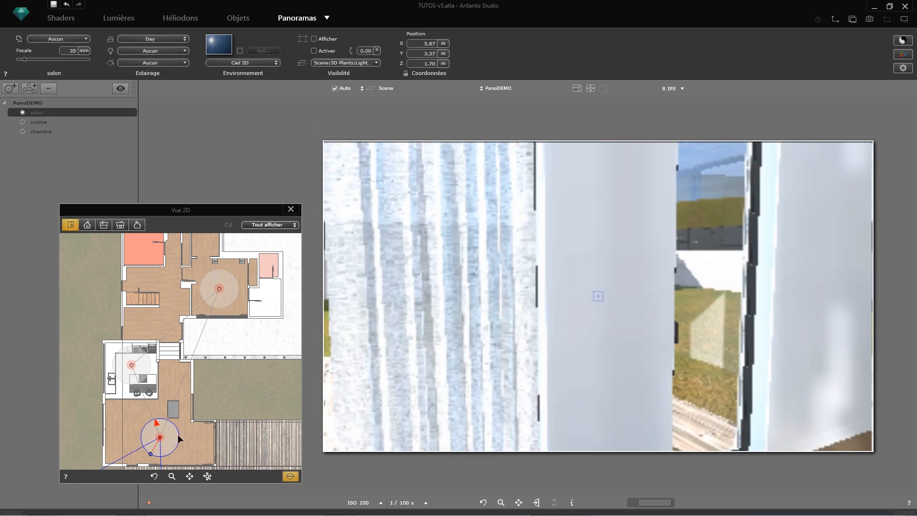
pyautogui.moveTo(150, 455)
pyautogui.mouseDown()
pyautogui.moveTo(147, 419)
pyautogui.moveTo(160, 413)
pyautogui.mouseUp()
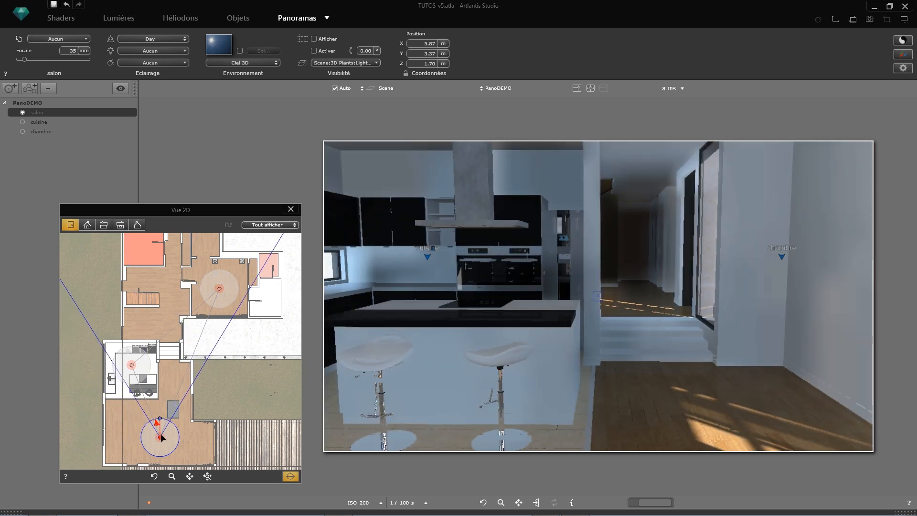
# Switch between the salon and cuisine nodes to compare the directions their views face.
pyautogui.click(41, 116)
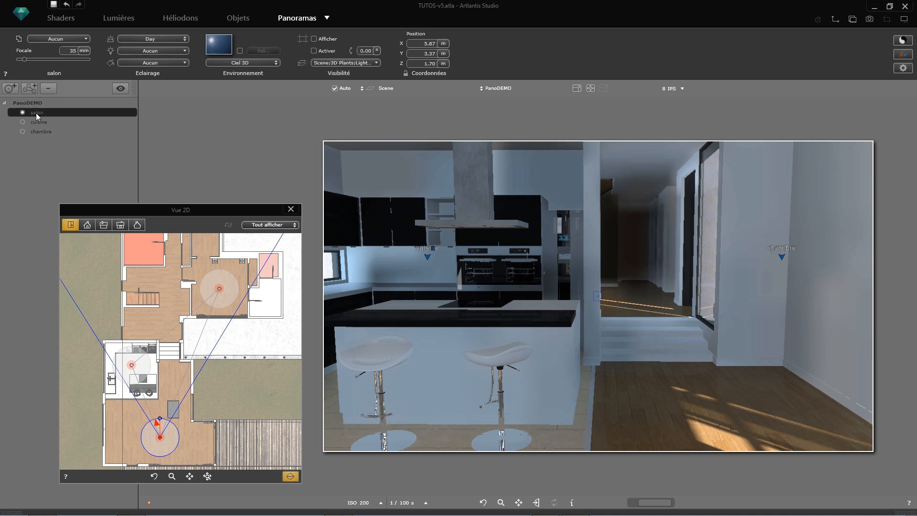
pyautogui.click(38, 121)
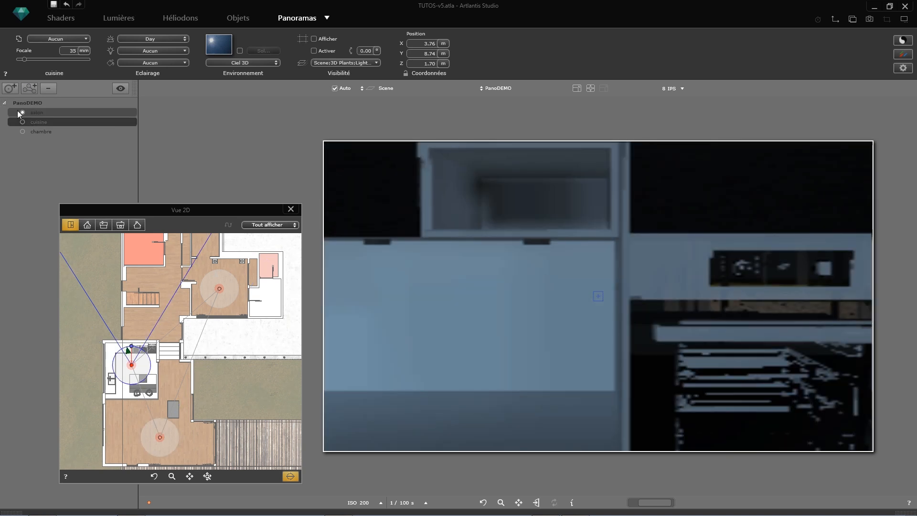
pyautogui.click(154, 440)
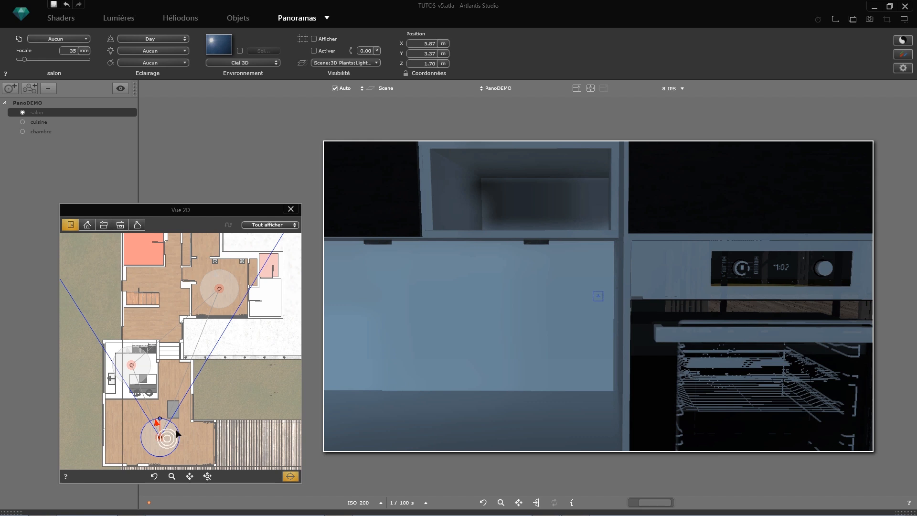
# Adjust the salon node's starting direction on the plan and turn its view back toward the kitchen.
pyautogui.scroll(3, 154, 440)
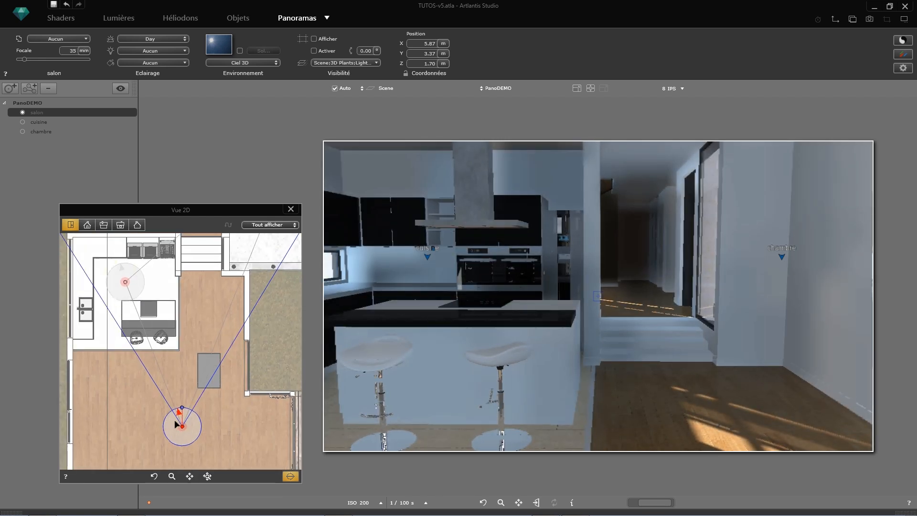
pyautogui.moveTo(181, 409)
pyautogui.mouseDown()
pyautogui.moveTo(166, 417)
pyautogui.moveTo(179, 413)
pyautogui.mouseUp()
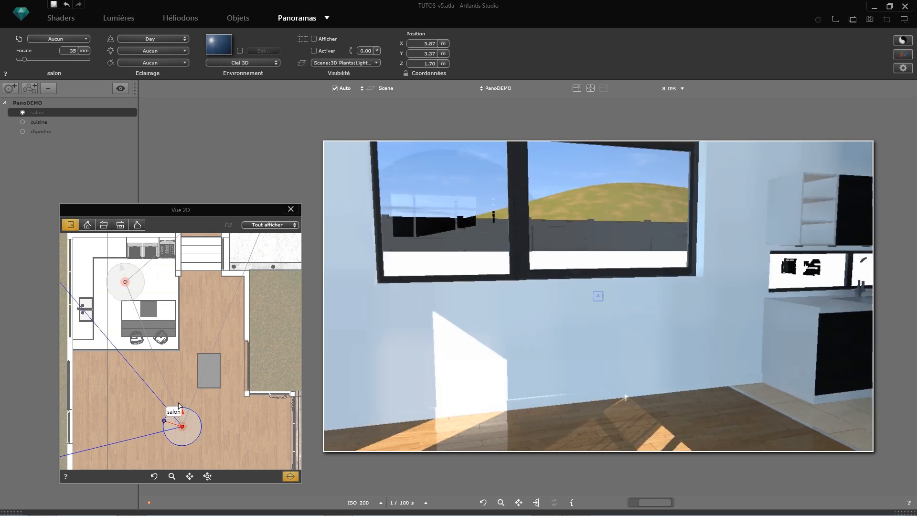
pyautogui.moveTo(163, 421); pyautogui.dragTo(180, 409)
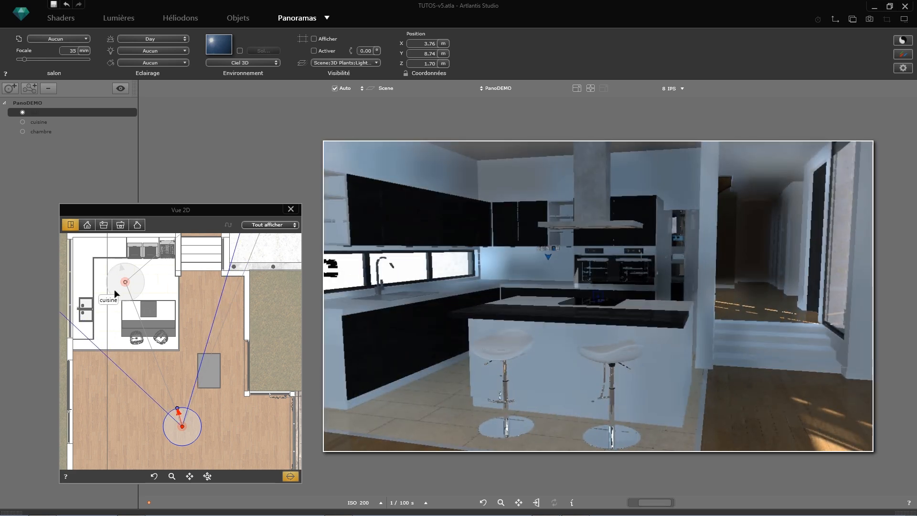
# Aim the cuisine node's starting direction toward the island and adjust the chambre node's starting direction.
pyautogui.click(122, 272)
pyautogui.moveTo(121, 264); pyautogui.dragTo(144, 282)
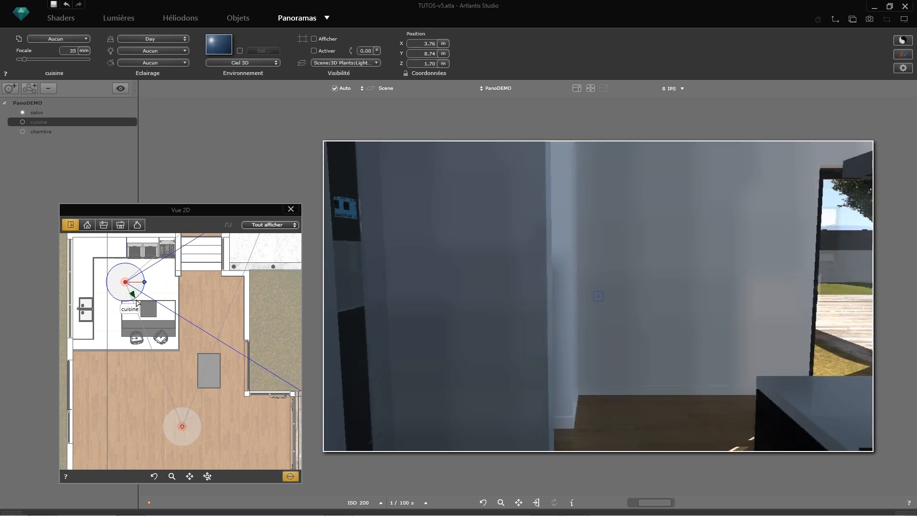
pyautogui.moveTo(192, 284); pyautogui.dragTo(121, 412, button='middle')
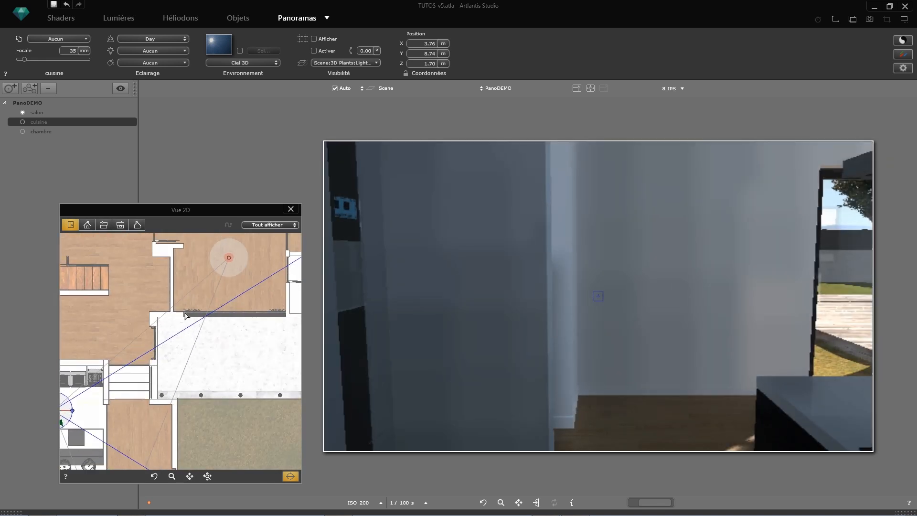
pyautogui.click(240, 256)
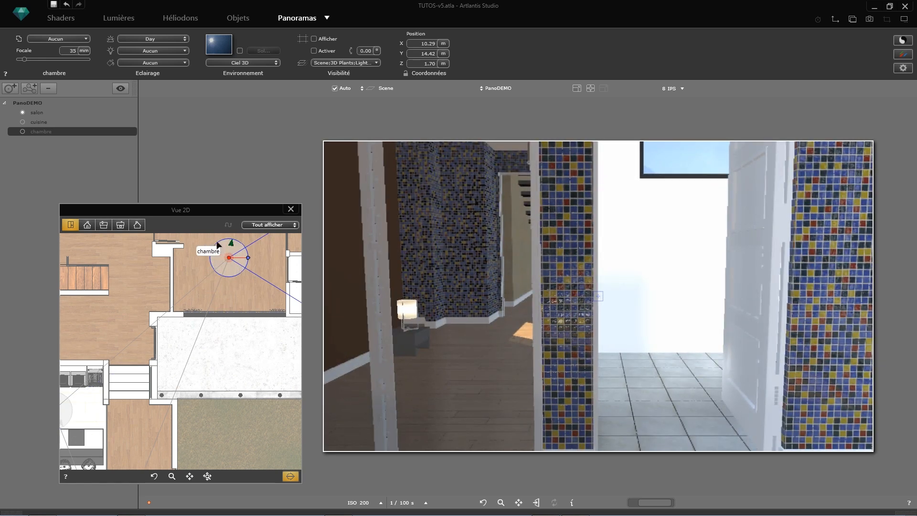
pyautogui.scroll(-2, 214, 362)
pyautogui.moveTo(215, 349); pyautogui.dragTo(203, 316, button='middle')
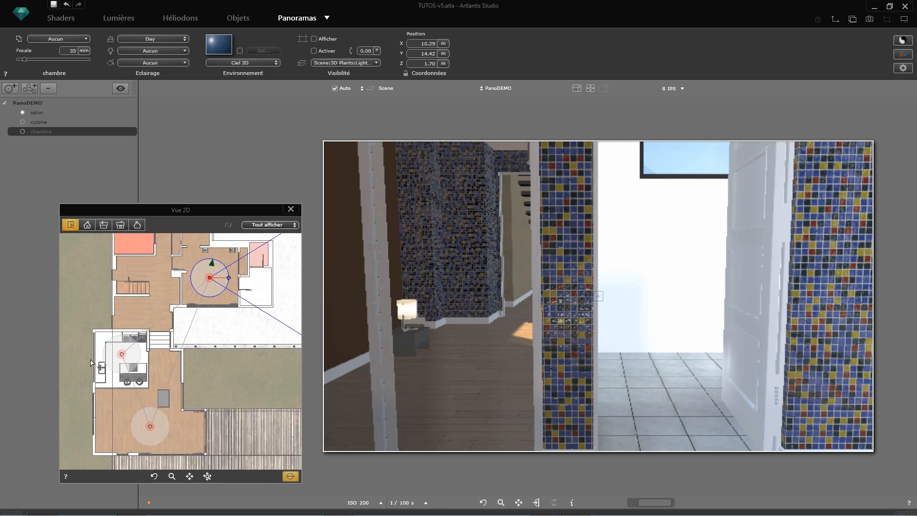
# Turn the salon node's view toward the hallway between the cuisine and chambre hotspots and close the 2D view.
pyautogui.click(137, 437)
pyautogui.moveTo(170, 427); pyautogui.dragTo(153, 407)
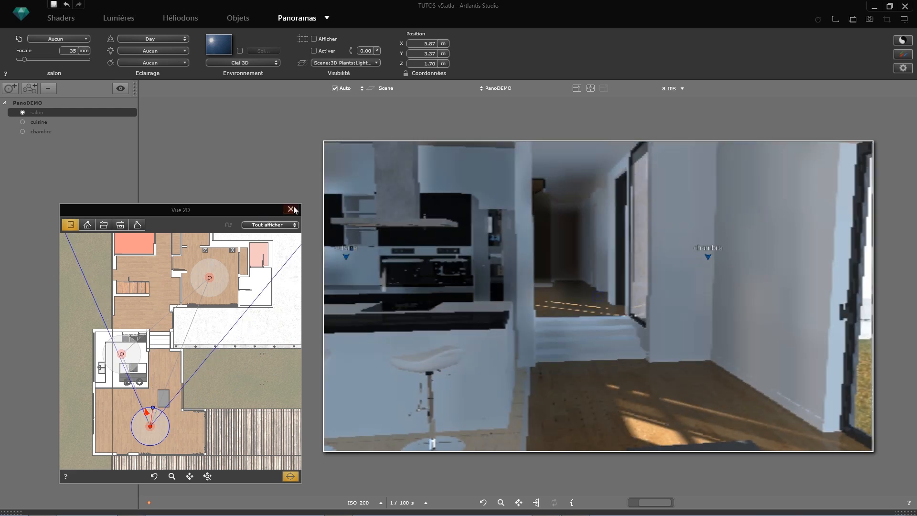
pyautogui.click(291, 209)
# Check which plan views are available for the salon node and switch to the parallel views.
pyautogui.click(43, 39)
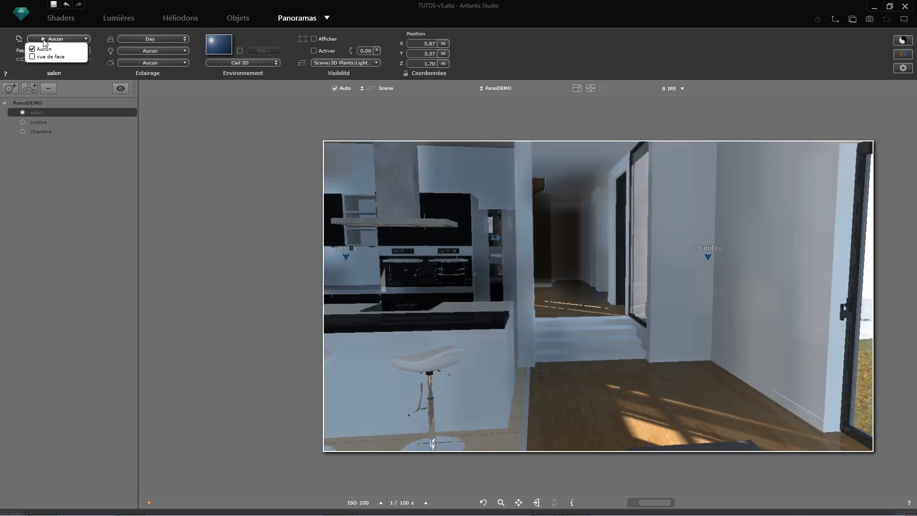
pyautogui.click(101, 202)
pyautogui.click(328, 18)
pyautogui.click(324, 14)
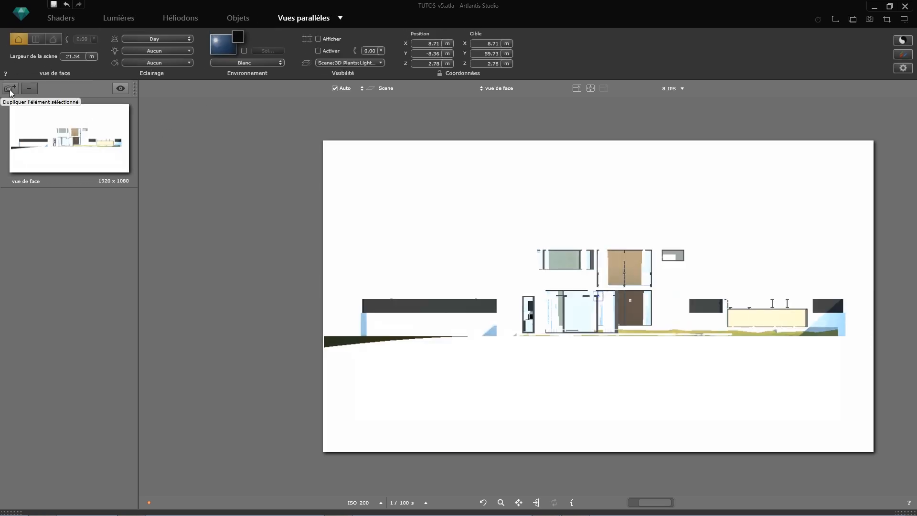
# Duplicate the vue de face parallel view as a top view and frame it on the house at 42.25 m scene width.
pyautogui.click(11, 89)
pyautogui.click(35, 39)
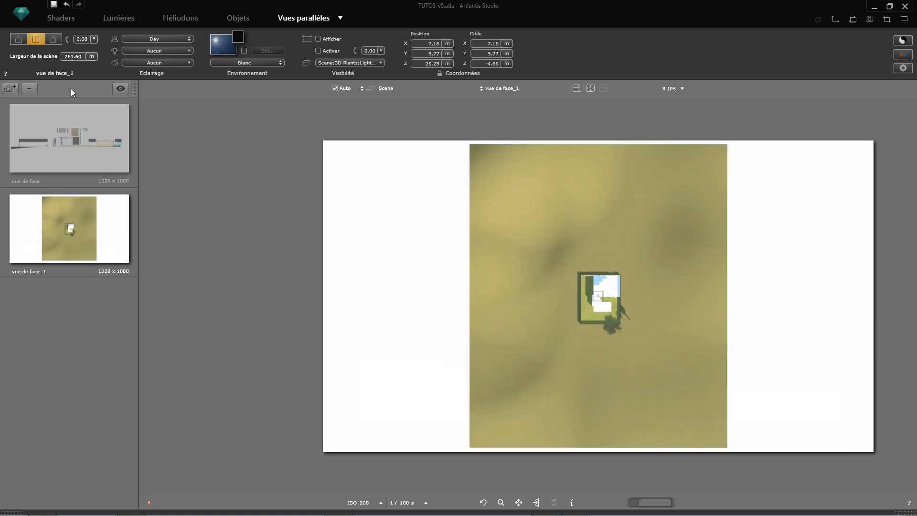
pyautogui.scroll(5, 600, 301)
pyautogui.scroll(4, 599, 300)
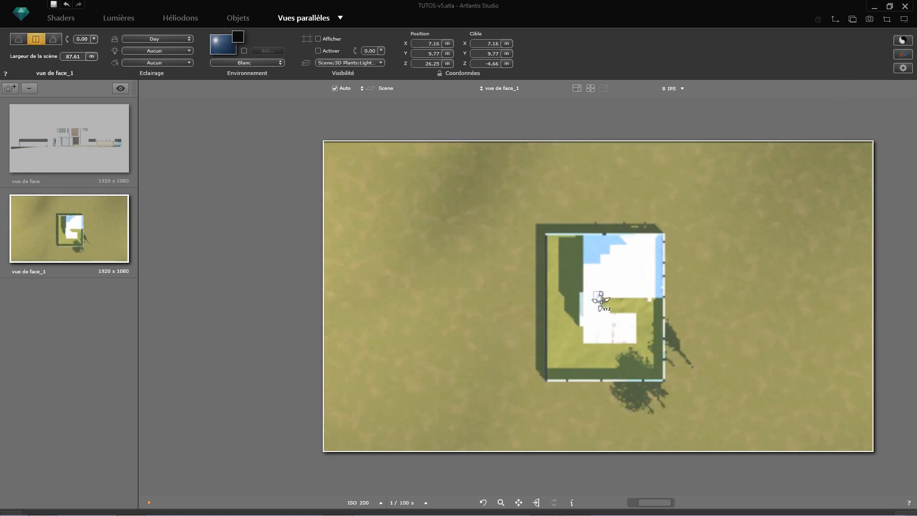
pyautogui.scroll(1, 600, 301)
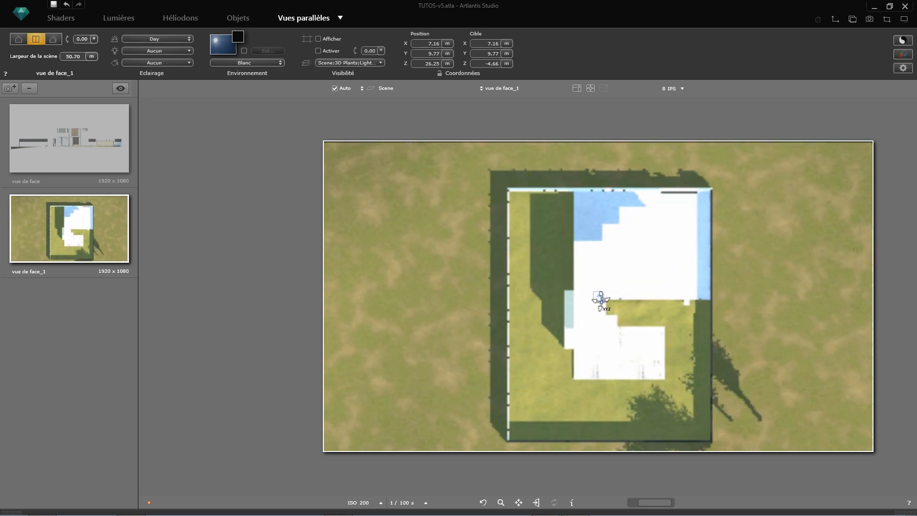
pyautogui.moveTo(592, 294); pyautogui.dragTo(581, 262)
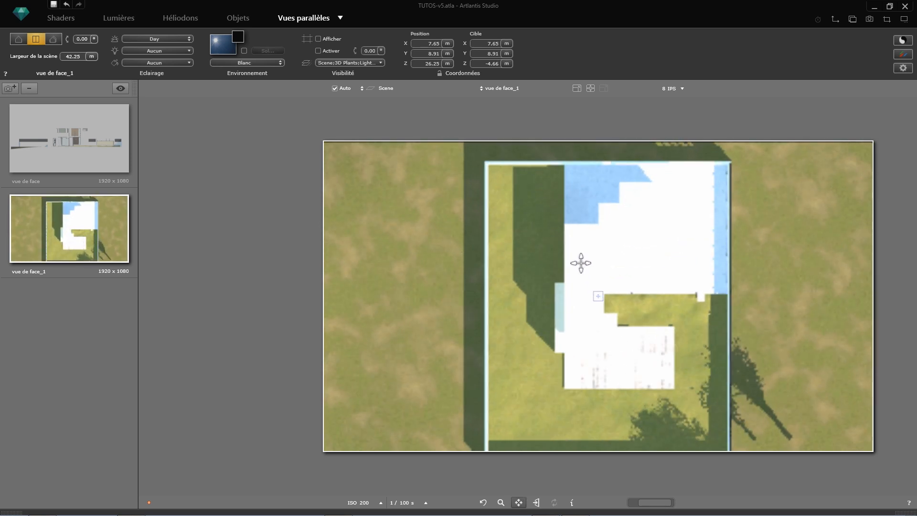
# Lower the top view's clipping height to about Z 2.14 m in the 2D front elevation to expose the ground-floor rooms.
pyautogui.click(832, 19)
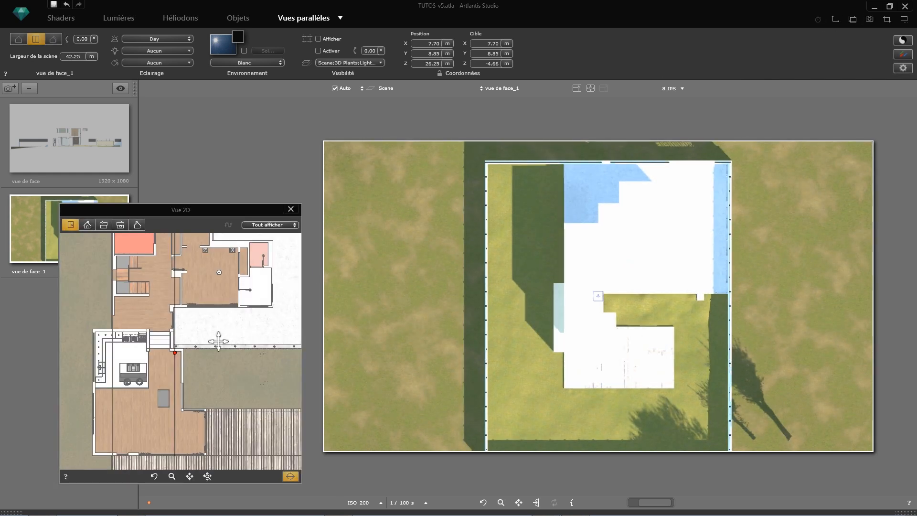
pyautogui.moveTo(222, 338); pyautogui.dragTo(204, 360, button='middle')
pyautogui.scroll(-3, 203, 357)
pyautogui.click(85, 226)
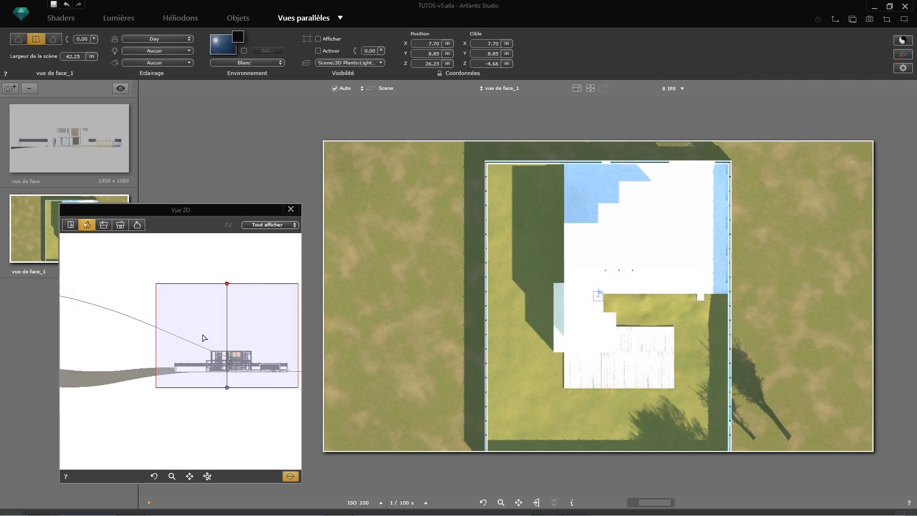
pyautogui.moveTo(206, 286); pyautogui.dragTo(216, 369)
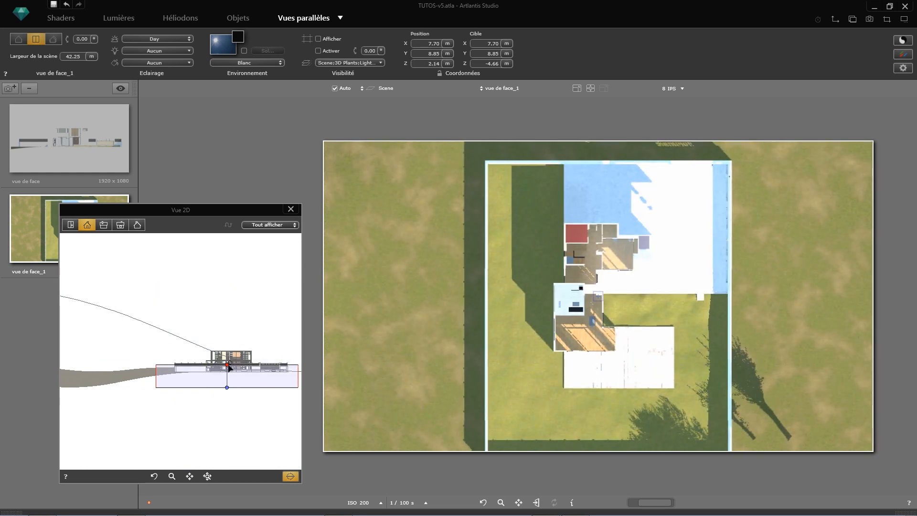
pyautogui.scroll(3, 216, 369)
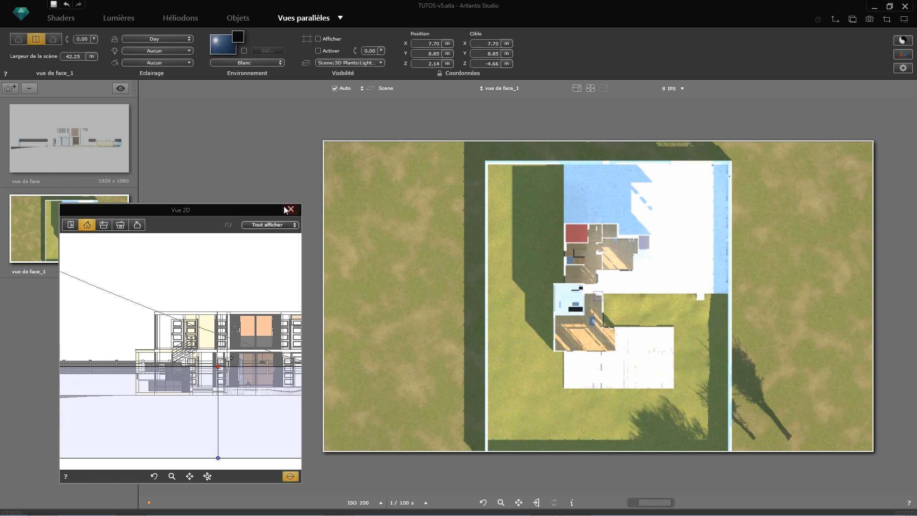
pyautogui.click(290, 209)
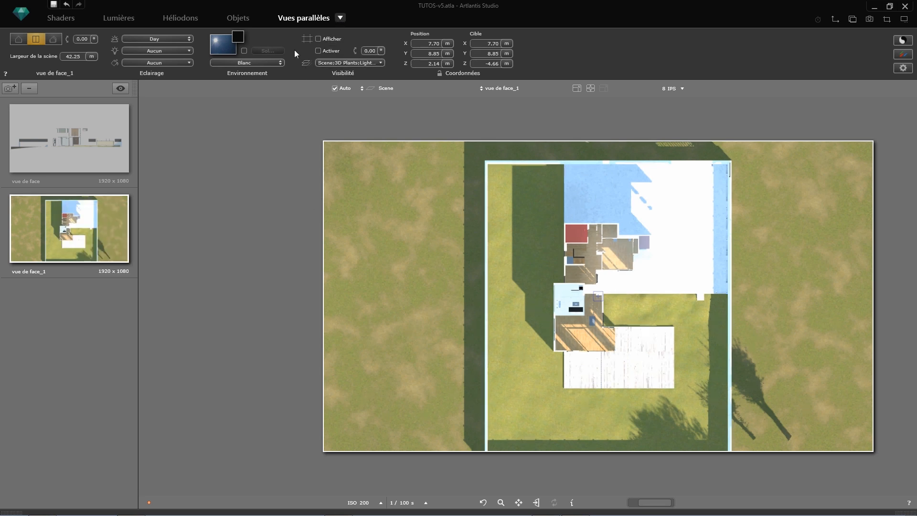
# Rename the duplicated parallel view "vue de dessus".
pyautogui.doubleClick(29, 271)
pyautogui.write('vu')
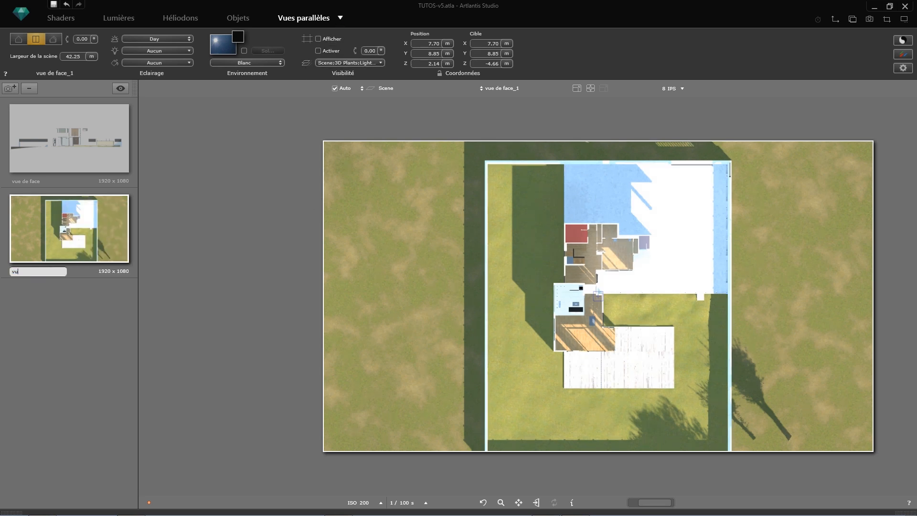
pyautogui.write('e de dessus')
pyautogui.press('Return')
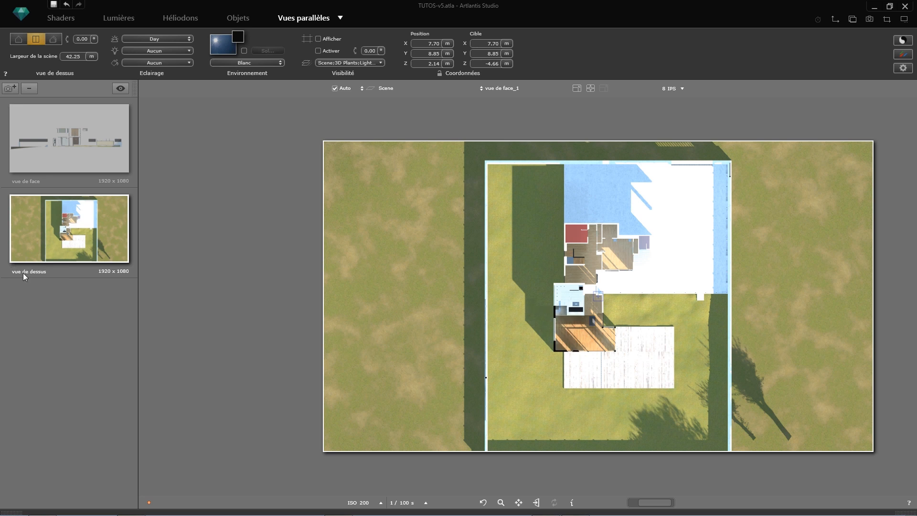
# Return to the panoramas and assign vue de dessus as the plan view of the salon node.
pyautogui.click(340, 17)
pyautogui.click(341, 21)
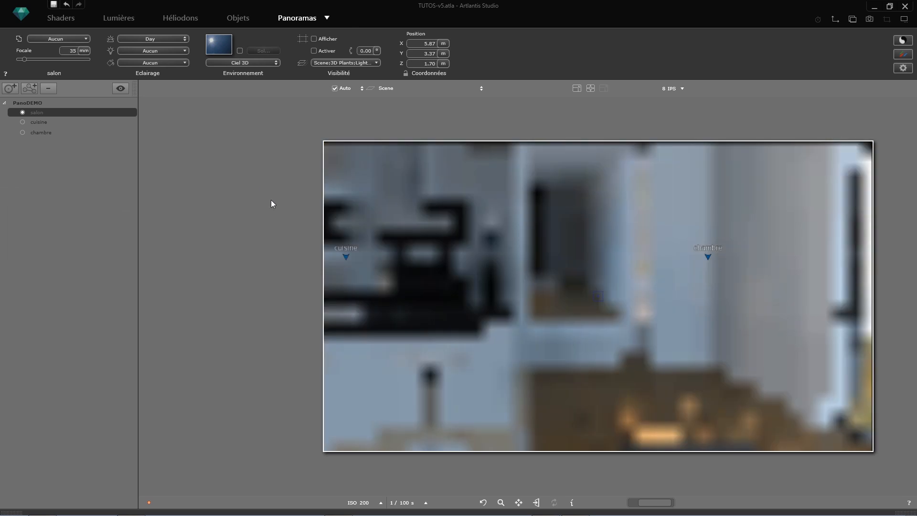
pyautogui.click(68, 40)
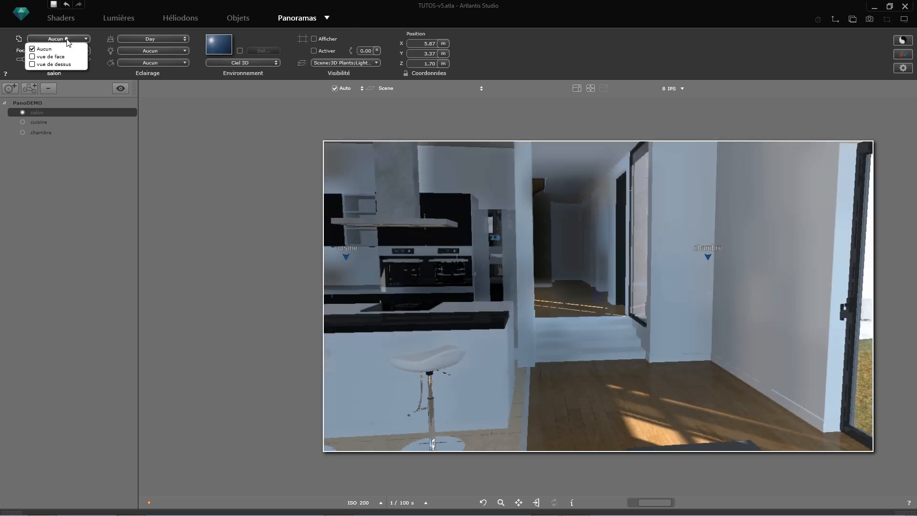
pyautogui.click(33, 64)
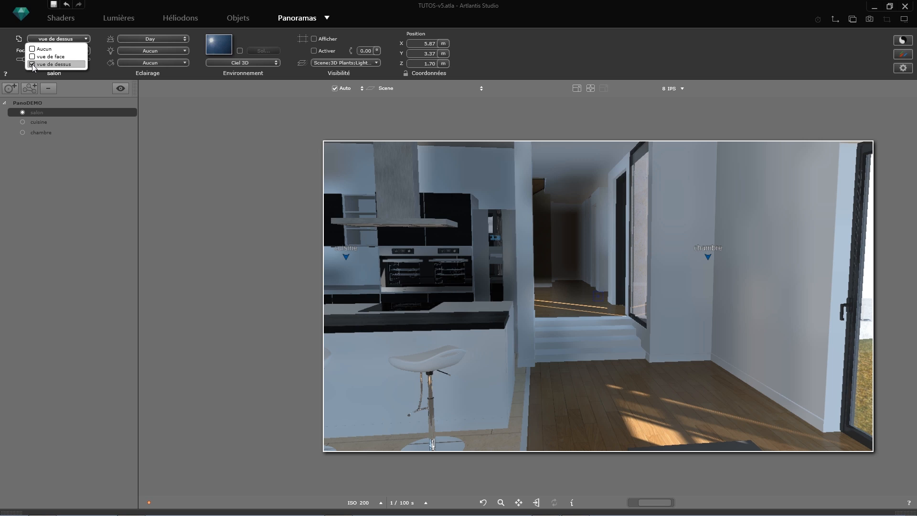
pyautogui.click(110, 211)
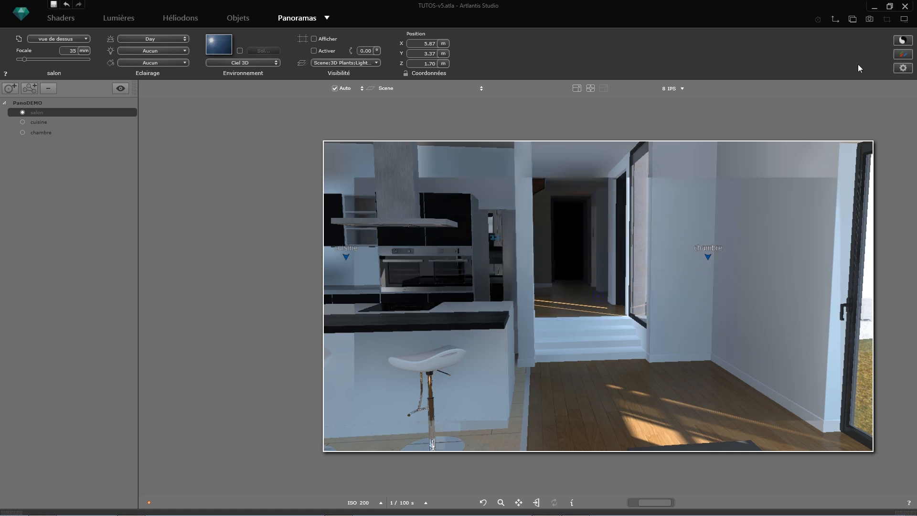
# Review the panorama render settings, examining the document width and height and the available render sizes, and keep the current choices.
pyautogui.click(903, 68)
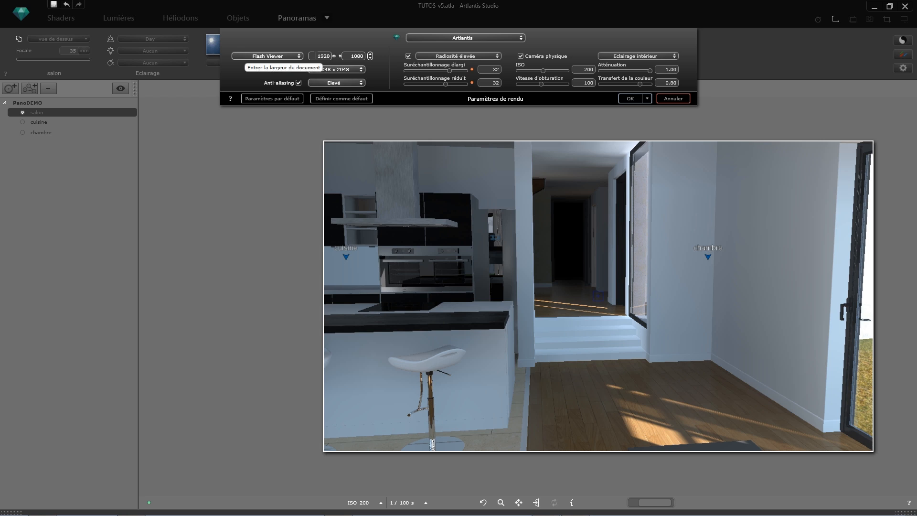
pyautogui.doubleClick(316, 56)
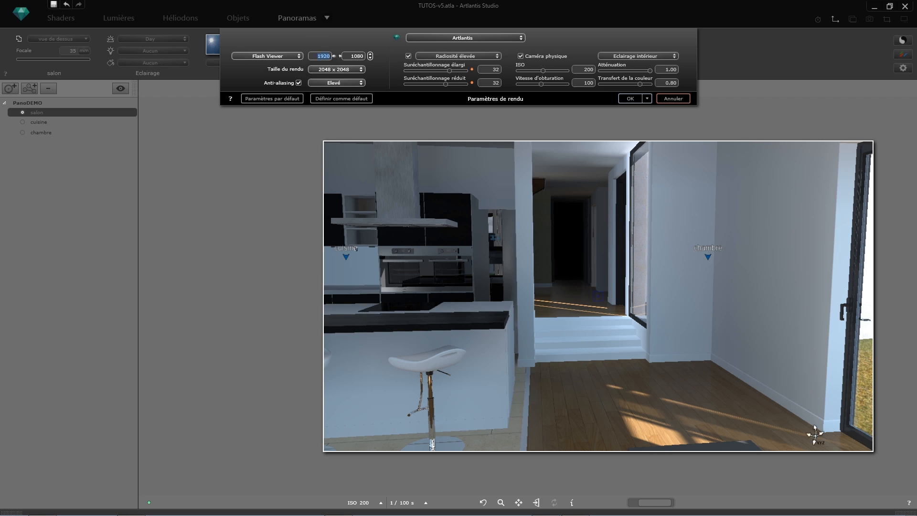
pyautogui.doubleClick(348, 56)
pyautogui.doubleClick(321, 56)
pyautogui.click(350, 74)
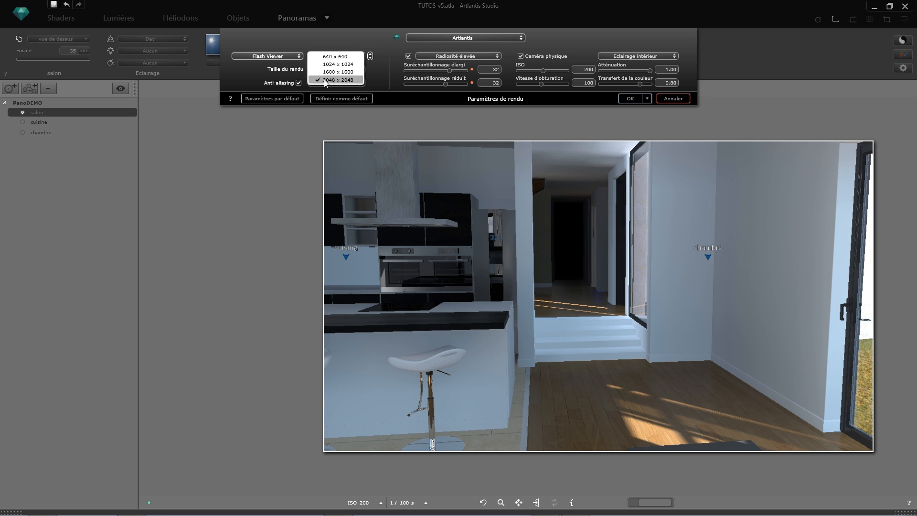
pyautogui.click(388, 79)
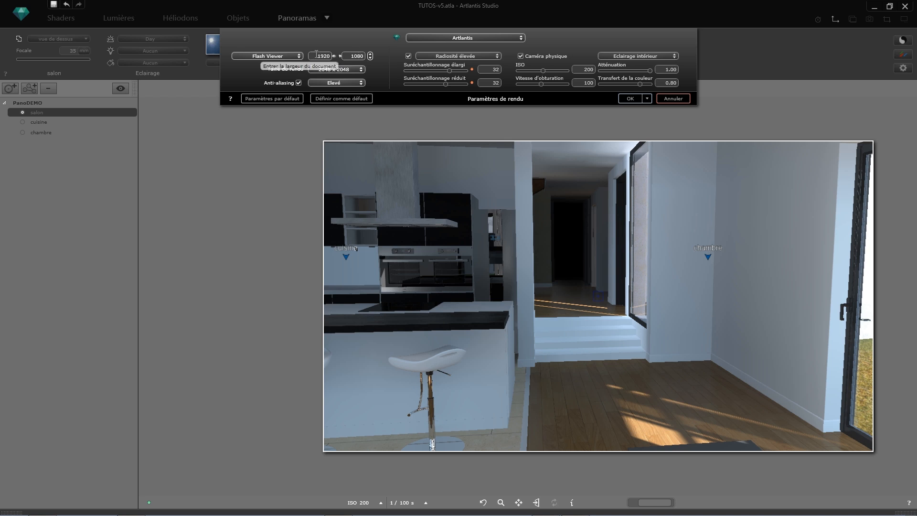
pyautogui.click(353, 69)
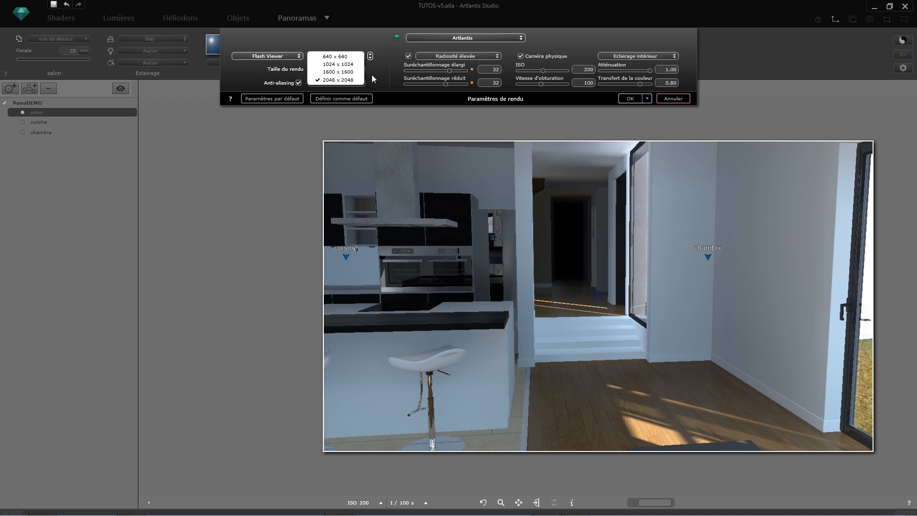
pyautogui.click(373, 79)
pyautogui.click(626, 99)
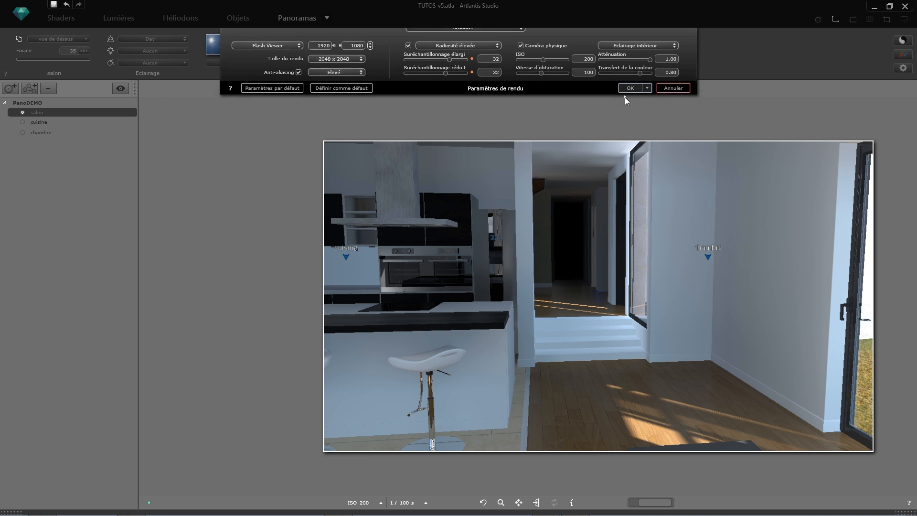
# Choose the DEMOS > Demo V5 folder as the destination for the PanoDEMO HTML final render, and dismiss the render without launching it.
pyautogui.click(868, 19)
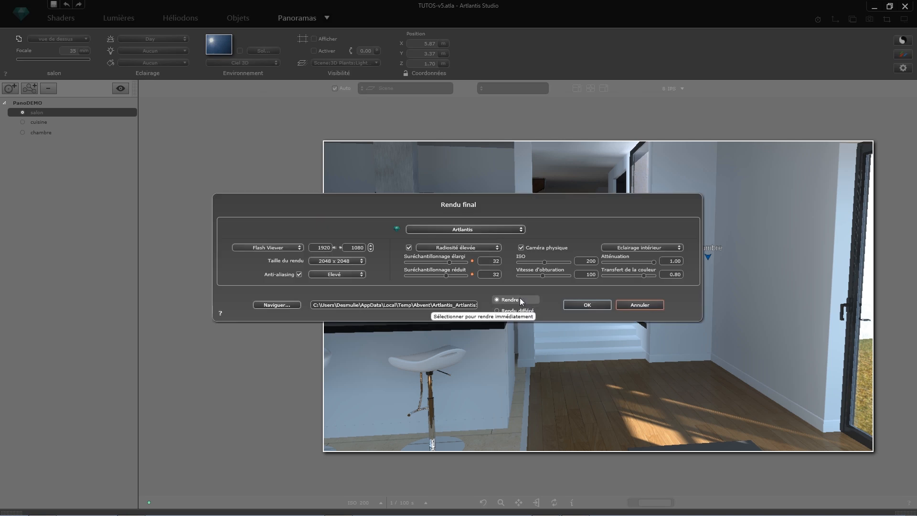
pyautogui.click(282, 306)
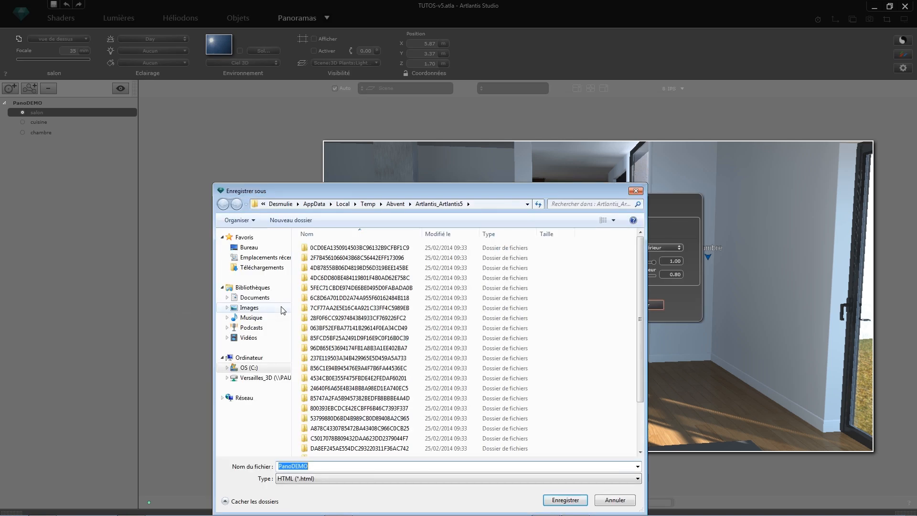
pyautogui.click(249, 247)
pyautogui.doubleClick(342, 330)
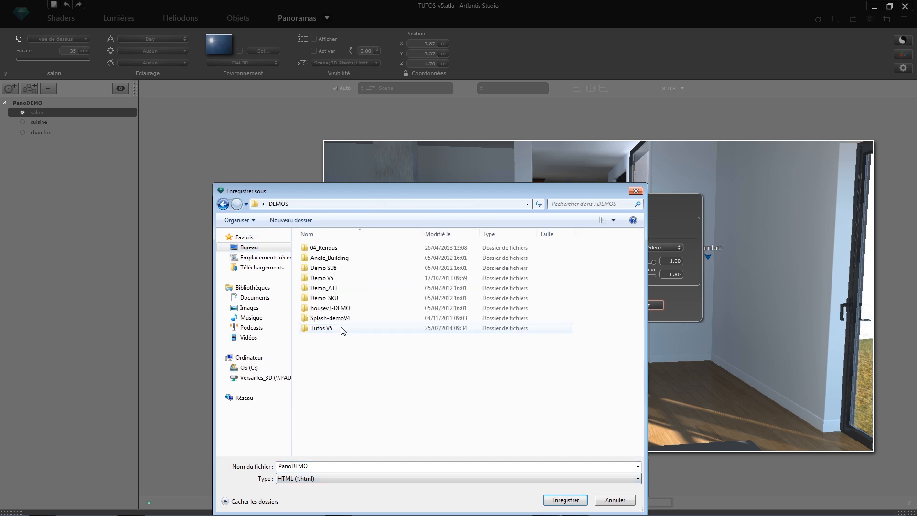
pyautogui.doubleClick(321, 277)
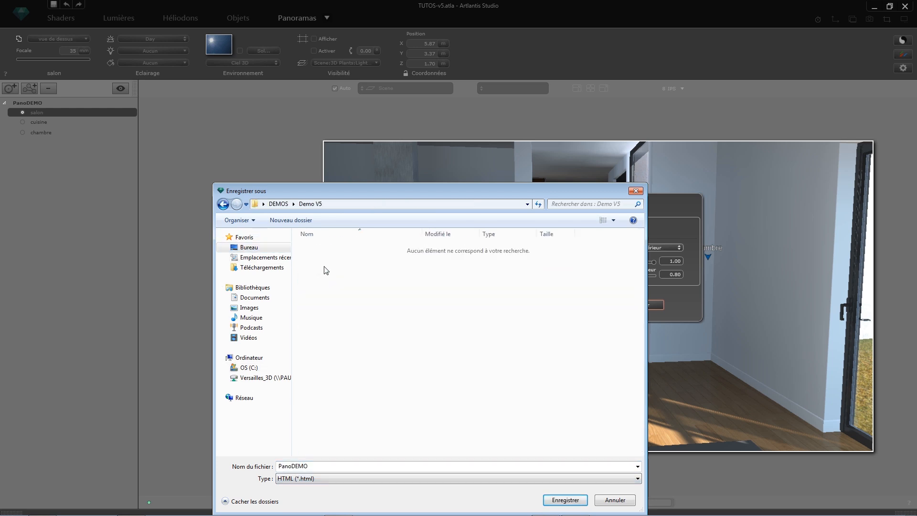
pyautogui.click(561, 504)
pyautogui.click(563, 500)
pyautogui.click(637, 305)
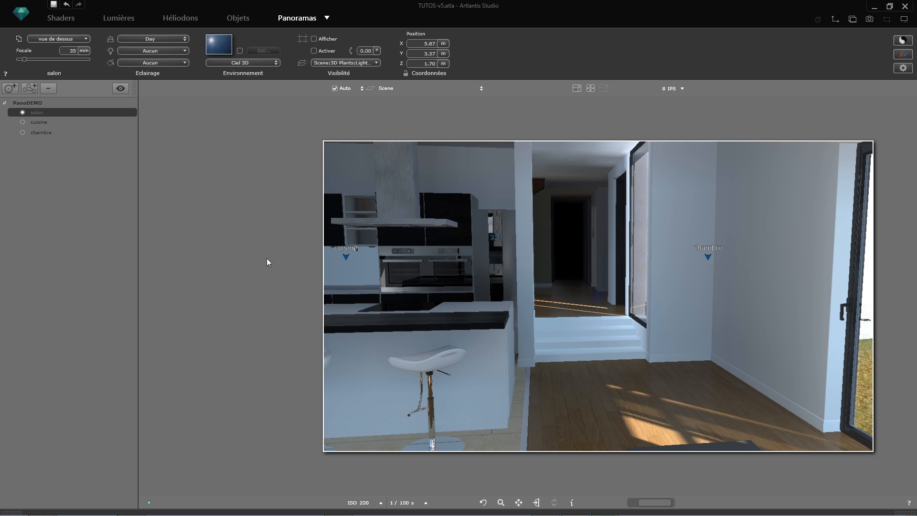
# Switch to the Artlantis panoramas gallery in the browser and view the first kitchen panorama in full screen.
pyautogui.hotkey('alt', 'Tab')
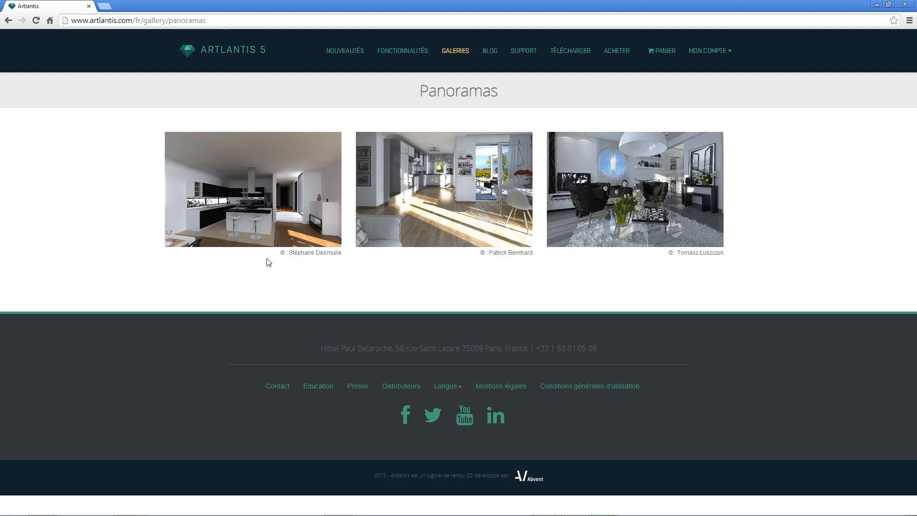
pyautogui.click(269, 191)
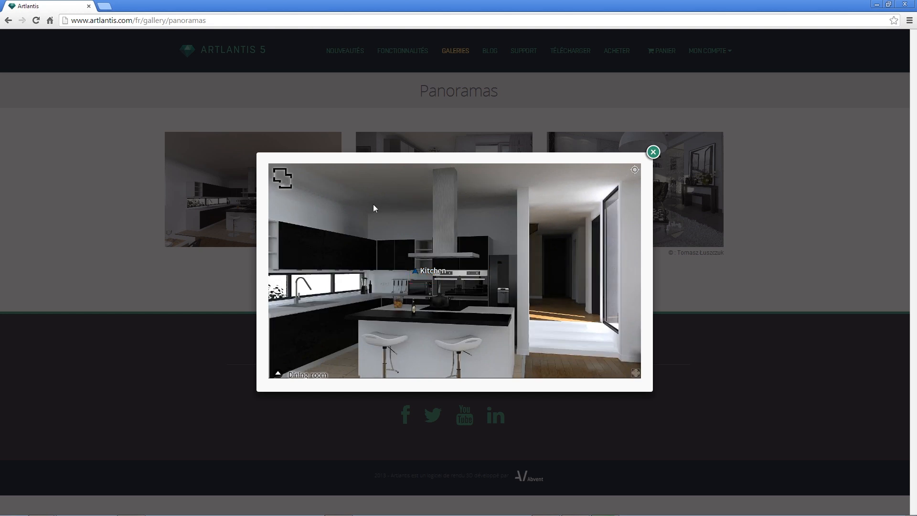
pyautogui.click(635, 372)
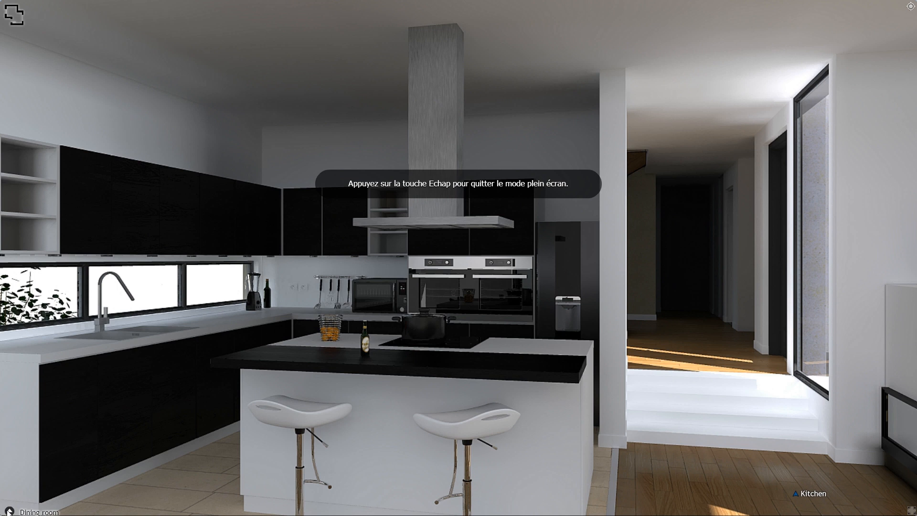
# Check the panorama's node thumbnails, hide them again, and turn the view toward the kitchen sink and windows.
pyautogui.click(9, 510)
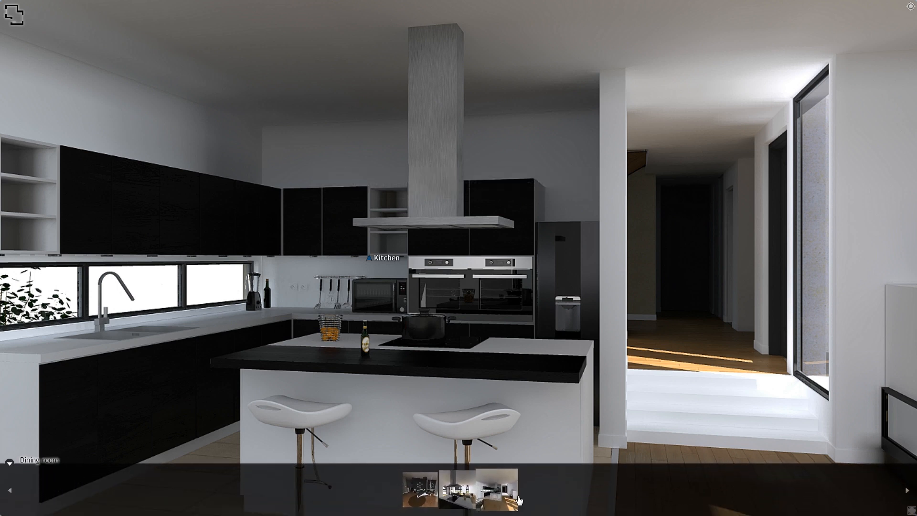
pyautogui.click(9, 462)
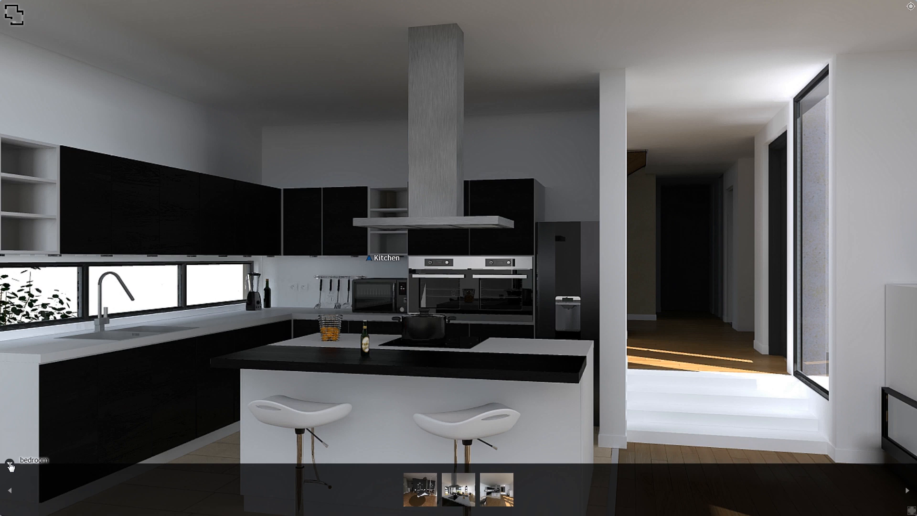
pyautogui.moveTo(648, 348); pyautogui.dragTo(607, 348)
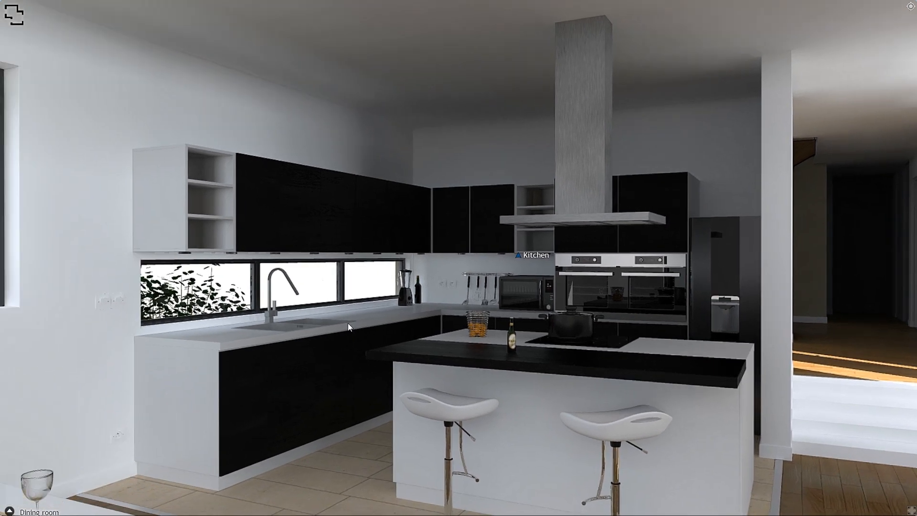